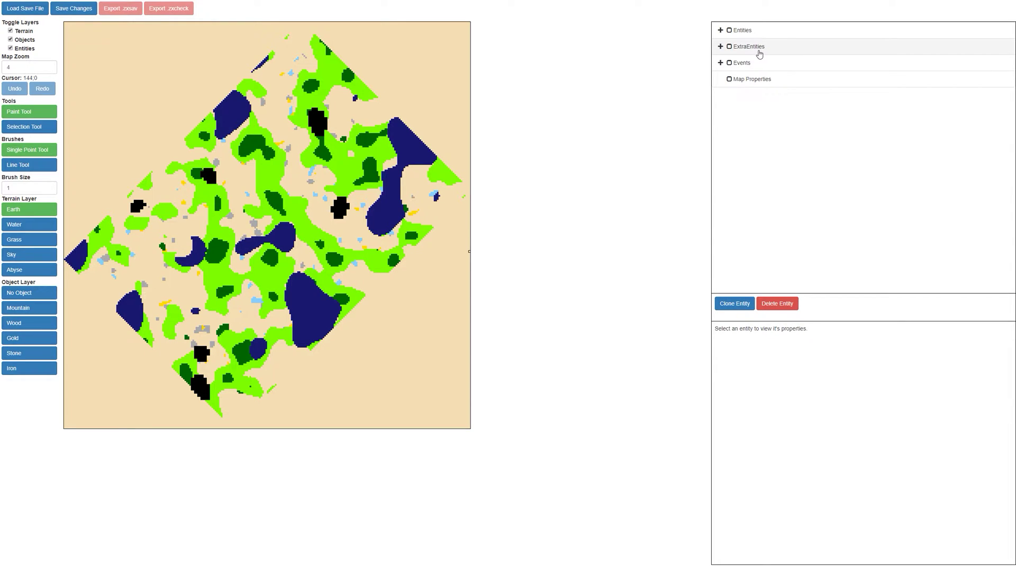
Expand ExtraEntities in the entity tree to reveal its Unknown and OilSource entries
{"action": "left_click", "coordinate": [760, 53]}
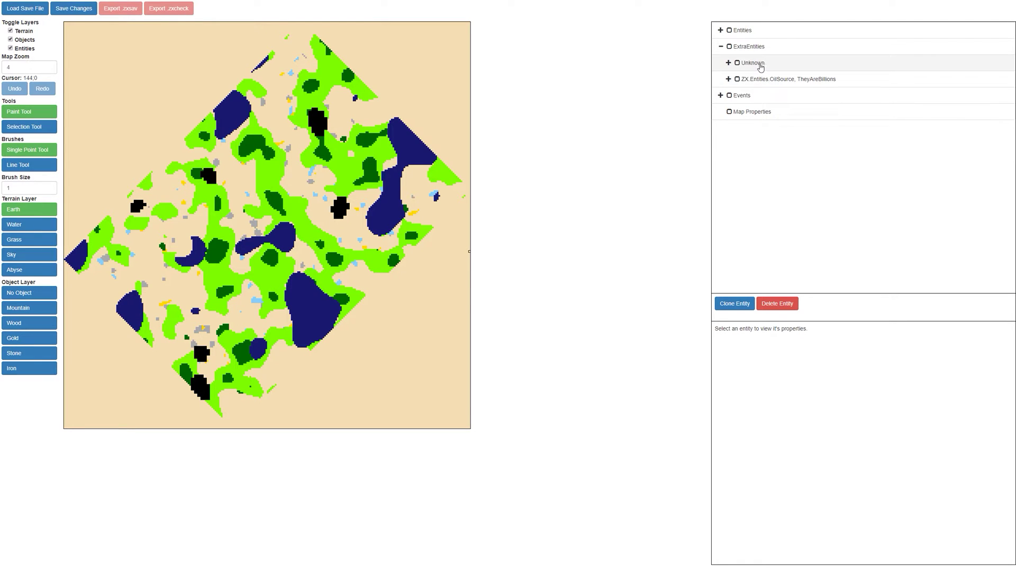
Briefly expand and collapse Unknown, then enable ZX.Entities.OilSource to label oil sources on the map
{"action": "left_click", "coordinate": [763, 67]}
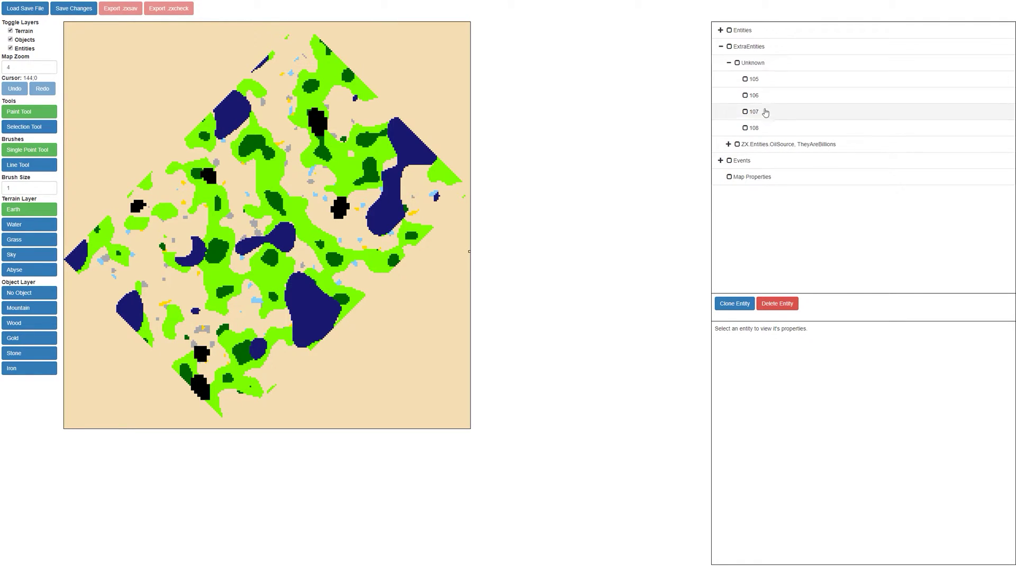
{"action": "left_click", "coordinate": [763, 64]}
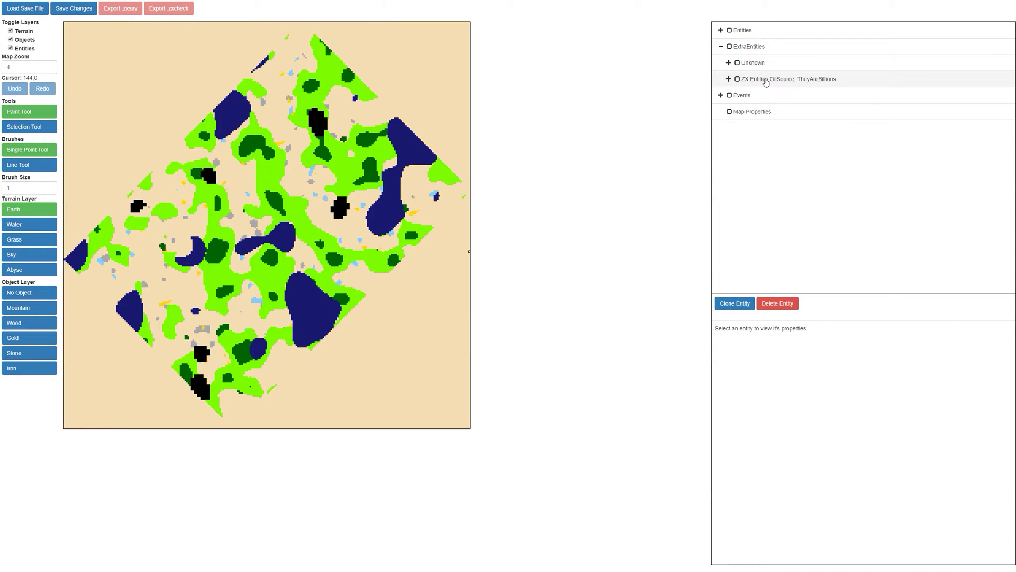
{"action": "left_click", "coordinate": [737, 80]}
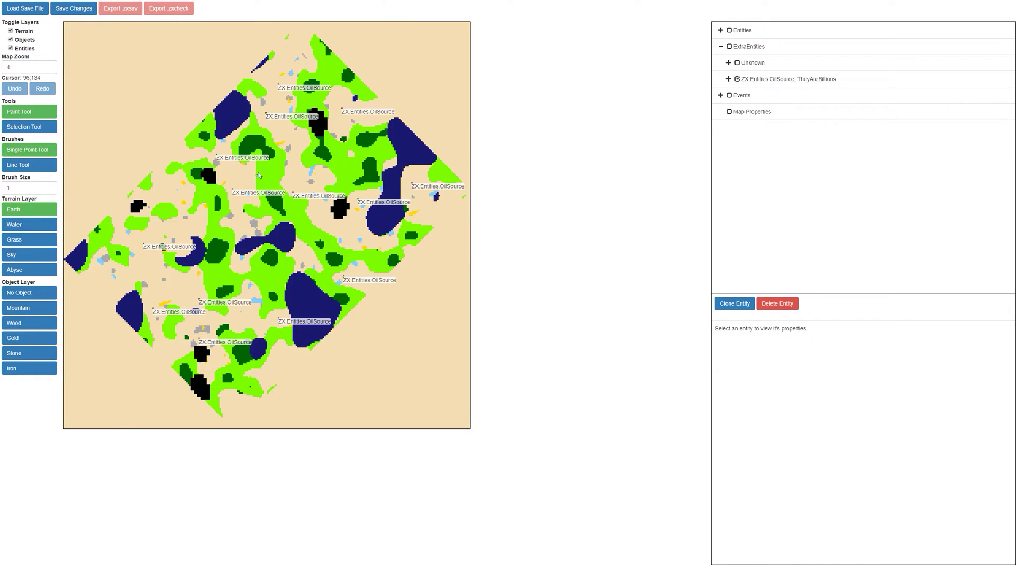
Expand Entities and enable CommandCenter so the command centers appear on the map
{"action": "left_click", "coordinate": [722, 31]}
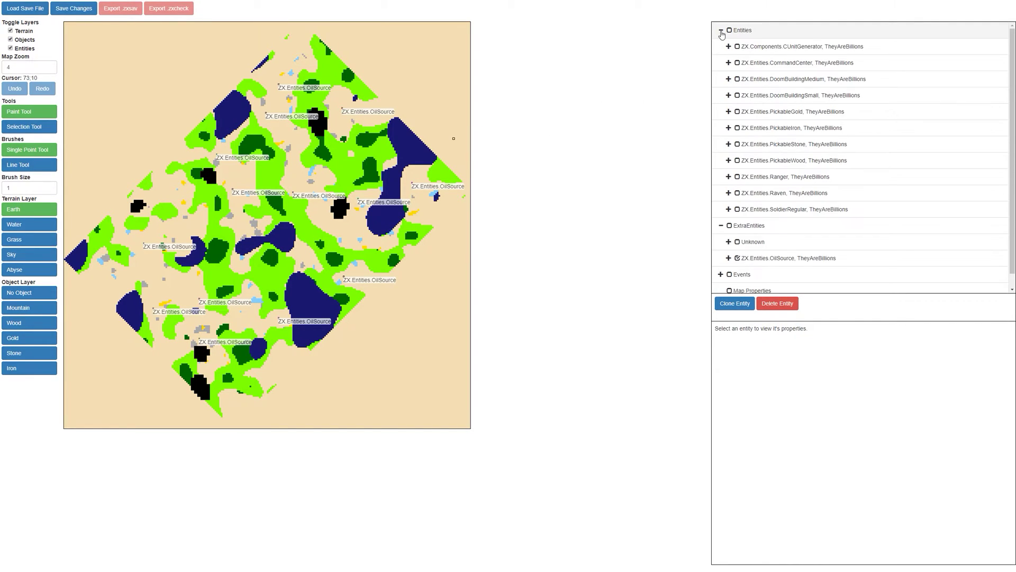
{"action": "left_click", "coordinate": [738, 63]}
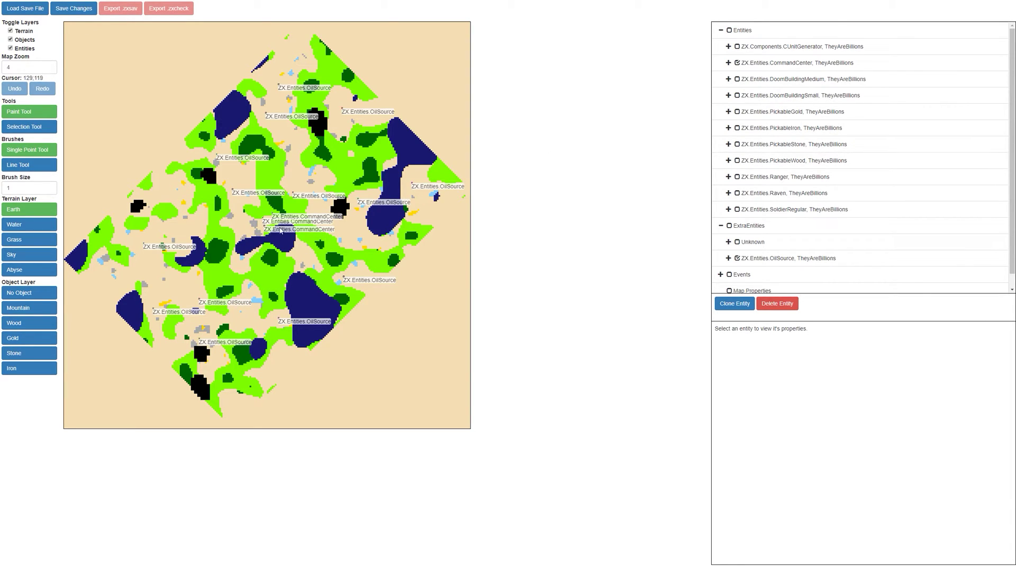
{"action": "left_click_drag", "start_coordinate": [324, 198], "coordinate": [306, 204]}
With the Selection Tool, drag three oil sources beside the central command centers and save
{"action": "left_click", "coordinate": [25, 131]}
{"action": "left_click_drag", "start_coordinate": [321, 196], "coordinate": [296, 219]}
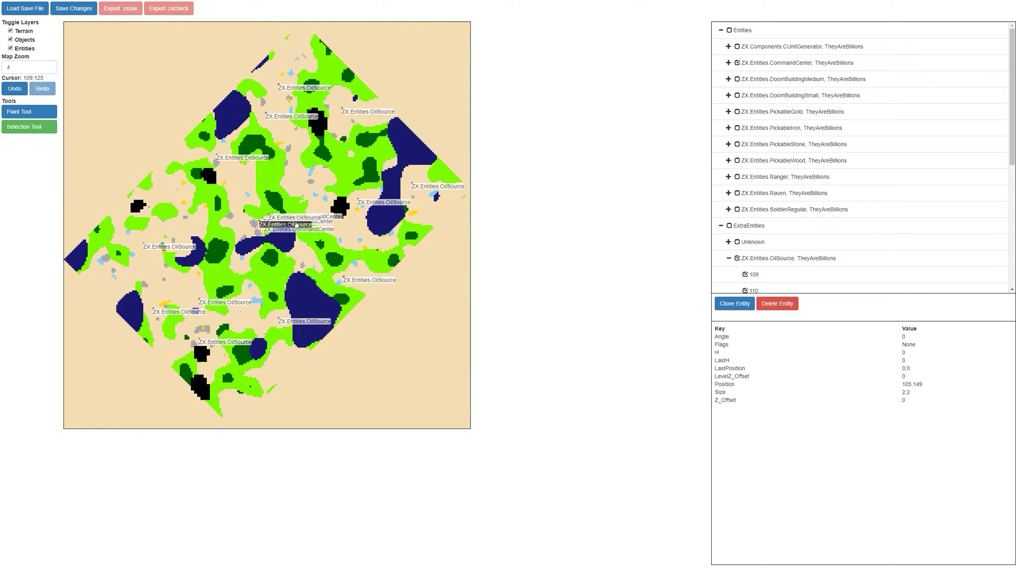
{"action": "mouse_move", "coordinate": [293, 219]}
{"action": "left_mouse_down"}
{"action": "mouse_move", "coordinate": [298, 204]}
{"action": "mouse_move", "coordinate": [287, 222]}
{"action": "left_mouse_up"}
{"action": "left_click_drag", "start_coordinate": [357, 266], "coordinate": [302, 216]}
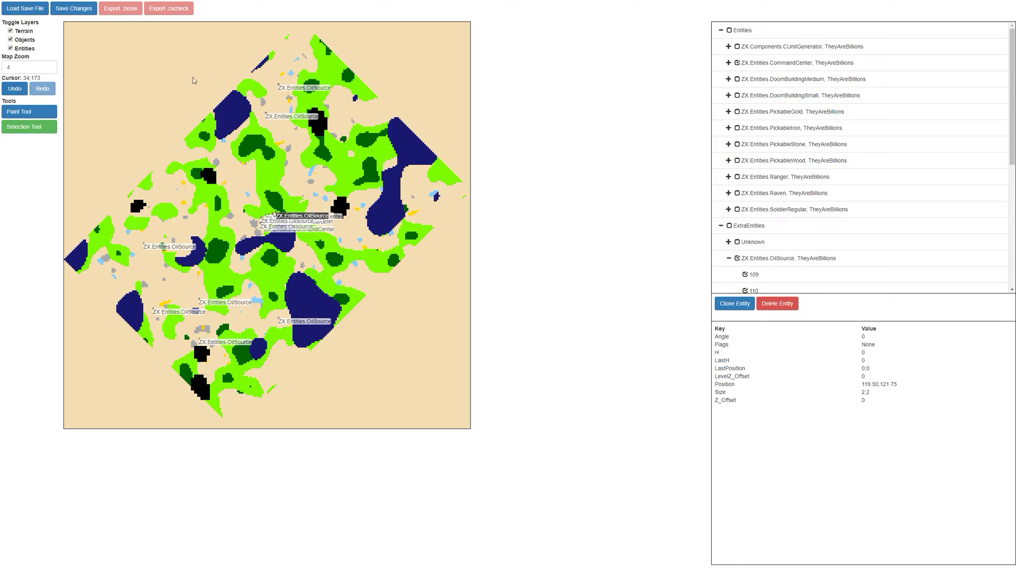
{"action": "left_click", "coordinate": [69, 18]}
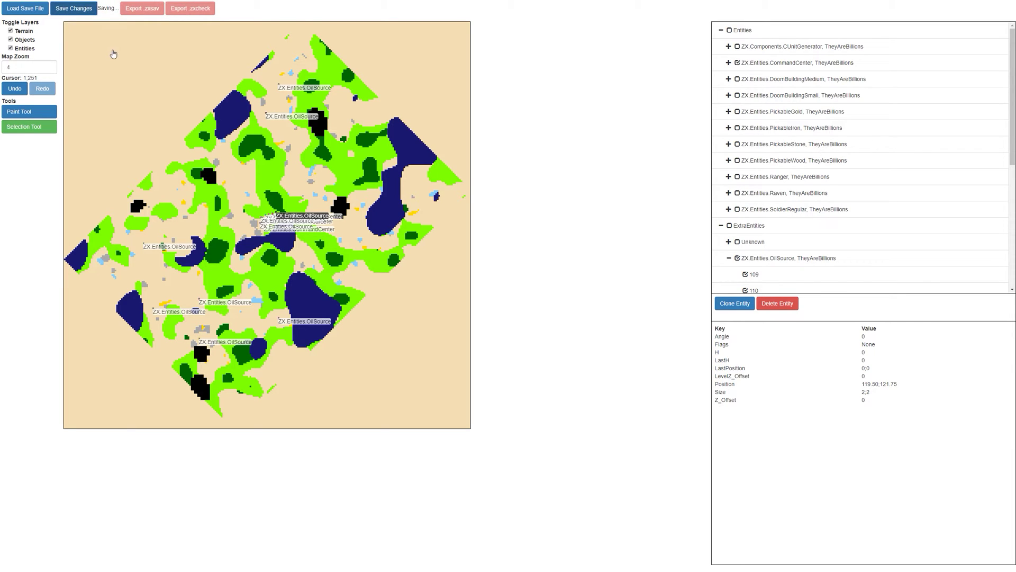
Export the map as oil.zxsav, then export the matching oil.zxcheck
{"action": "left_click", "coordinate": [121, 9]}
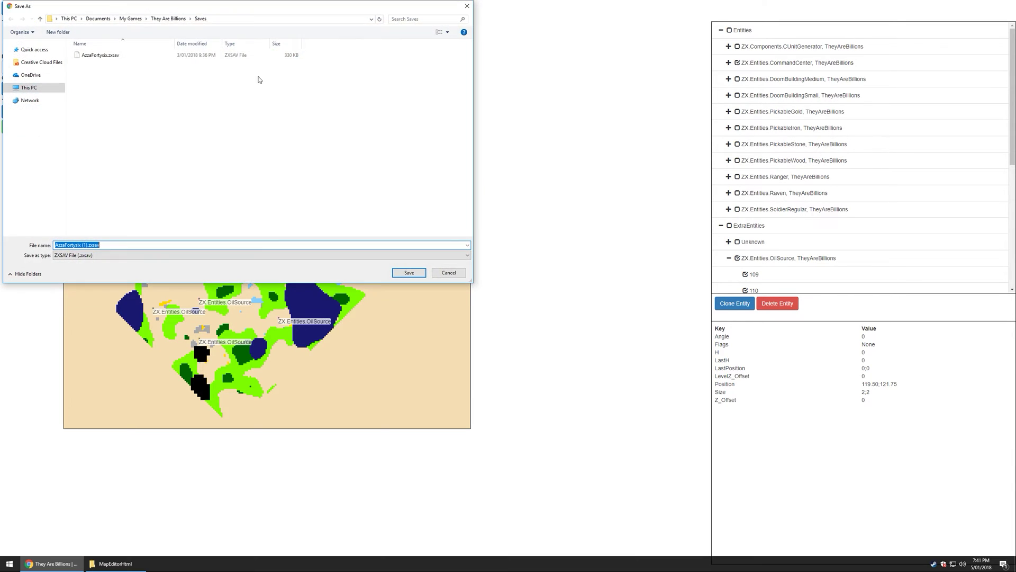
{"action": "type", "text": "oil"}
{"action": "key", "text": "Return"}
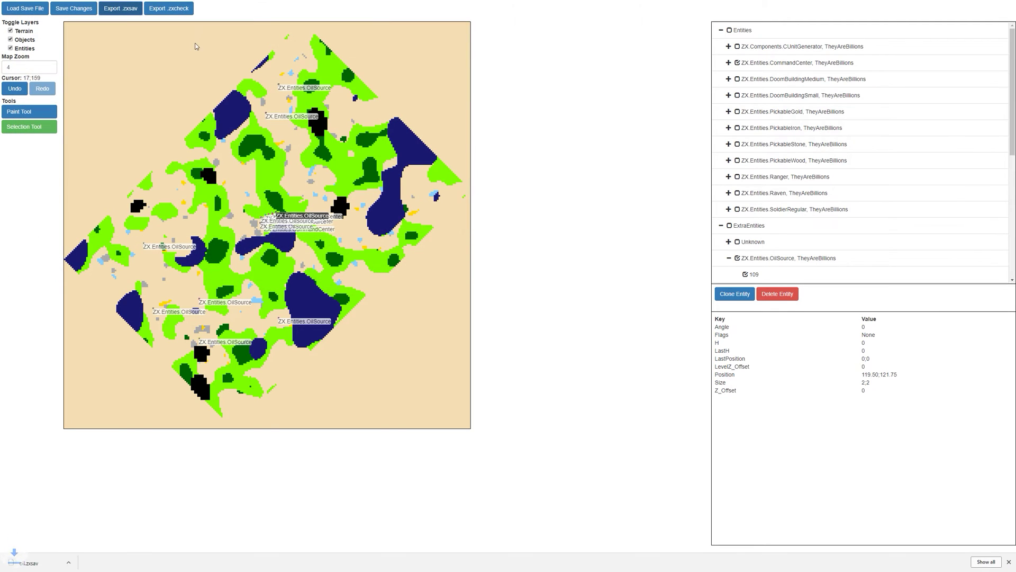
{"action": "left_click", "coordinate": [168, 9]}
{"action": "type", "text": "oil"}
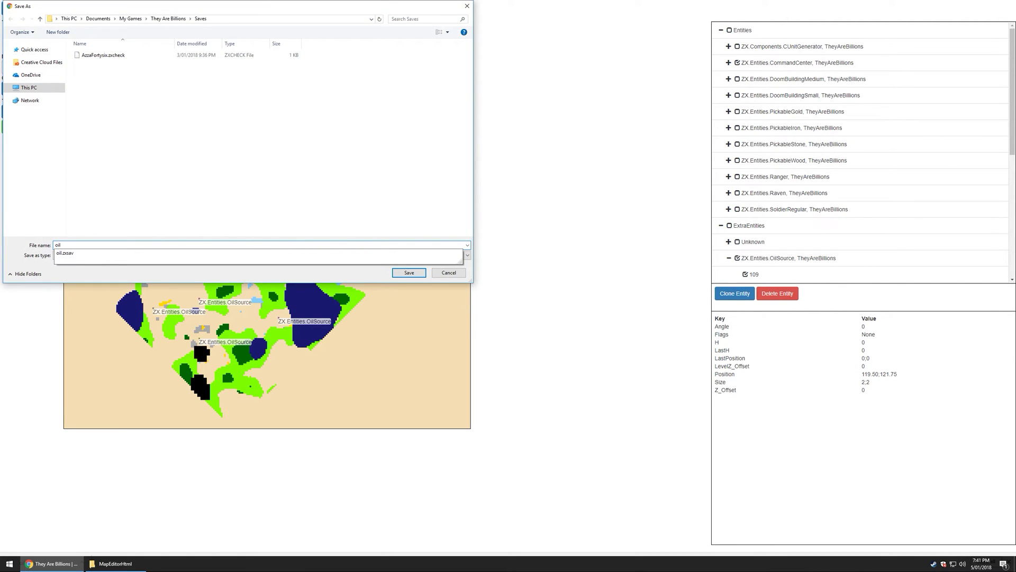
{"action": "key", "text": "Return"}
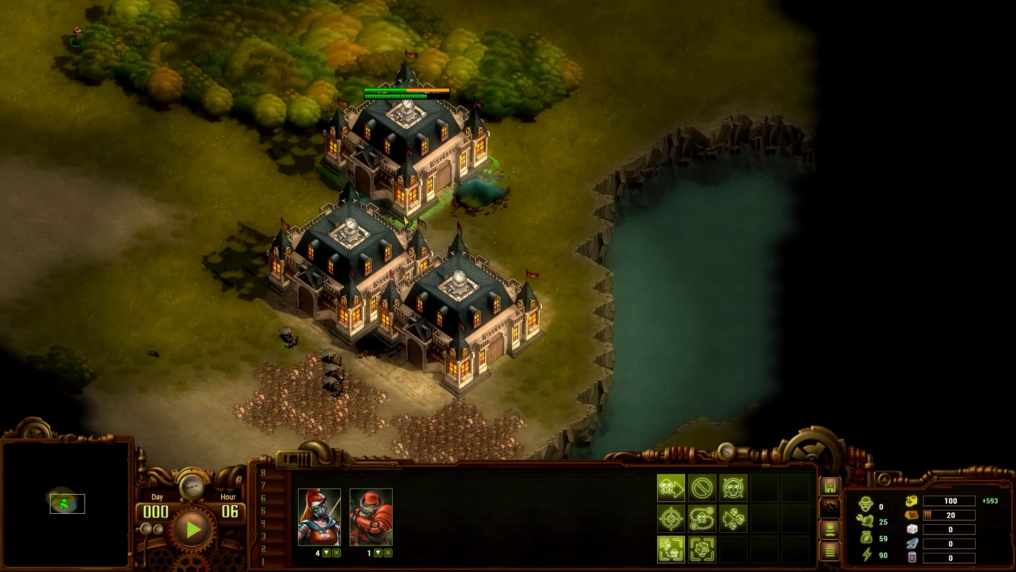
{"action": "scroll", "coordinate": [398, 99], "scroll_direction": "up", "scroll_amount": 3}
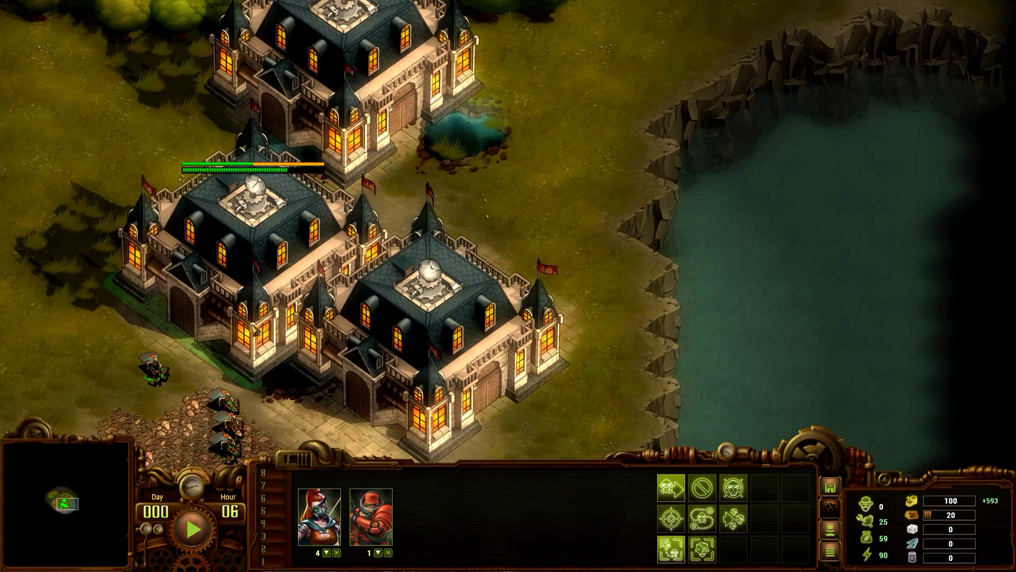
{"action": "scroll", "coordinate": [595, 220], "scroll_direction": "down", "scroll_amount": 3}
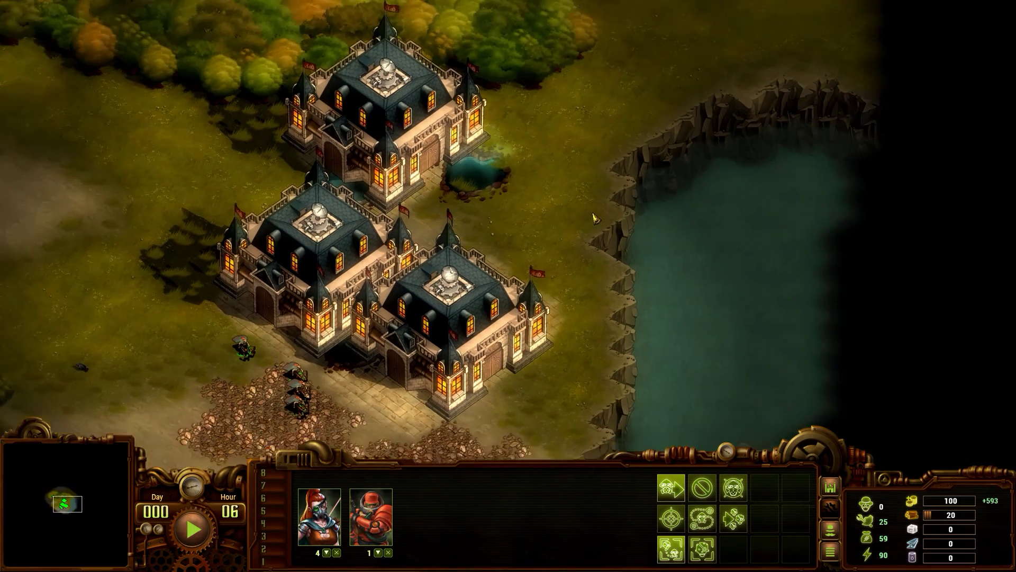